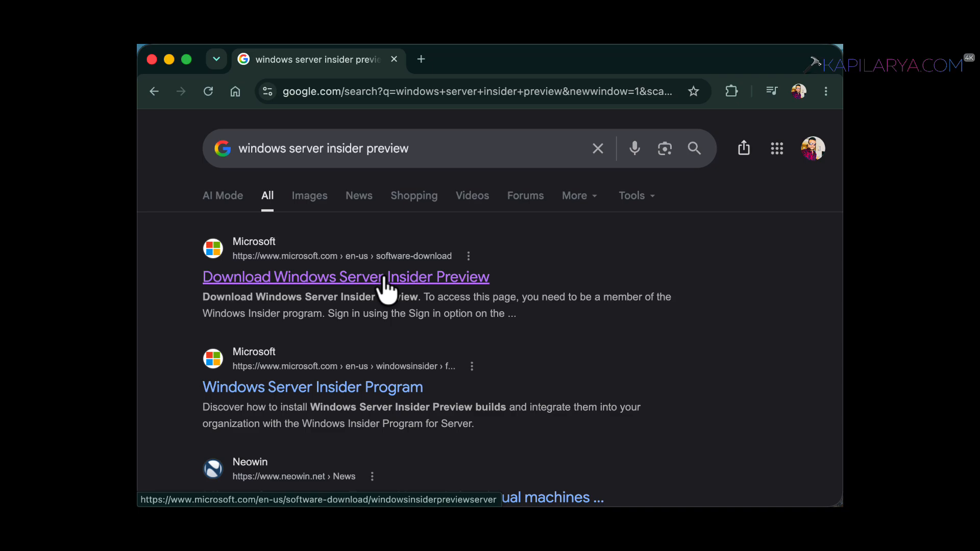
# Step: Open Microsoft's Windows Server Insider Preview download page and confirm the edition Windows Server VNext Preview ISO (Canary) - Build 29621
pyautogui.click(384, 277)
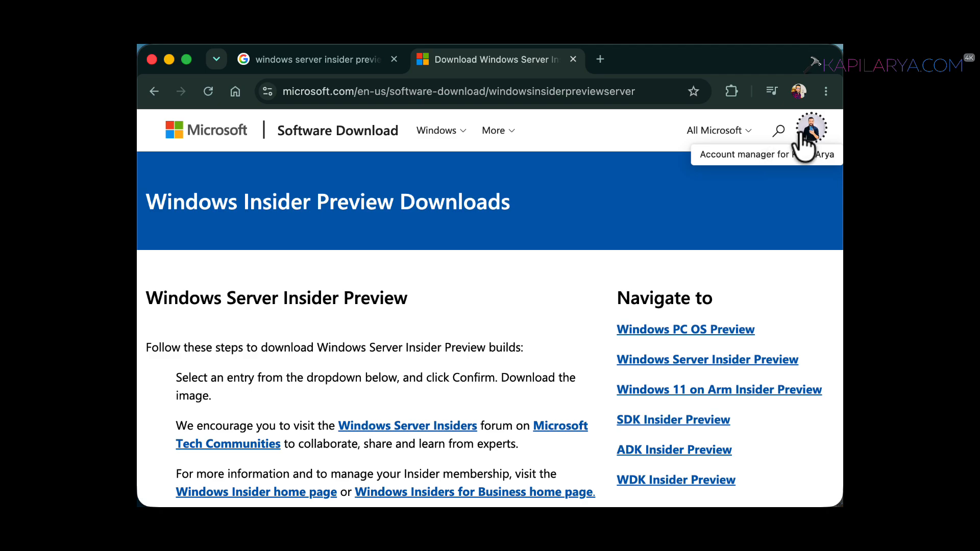
pyautogui.scroll(-6, 485, 316)
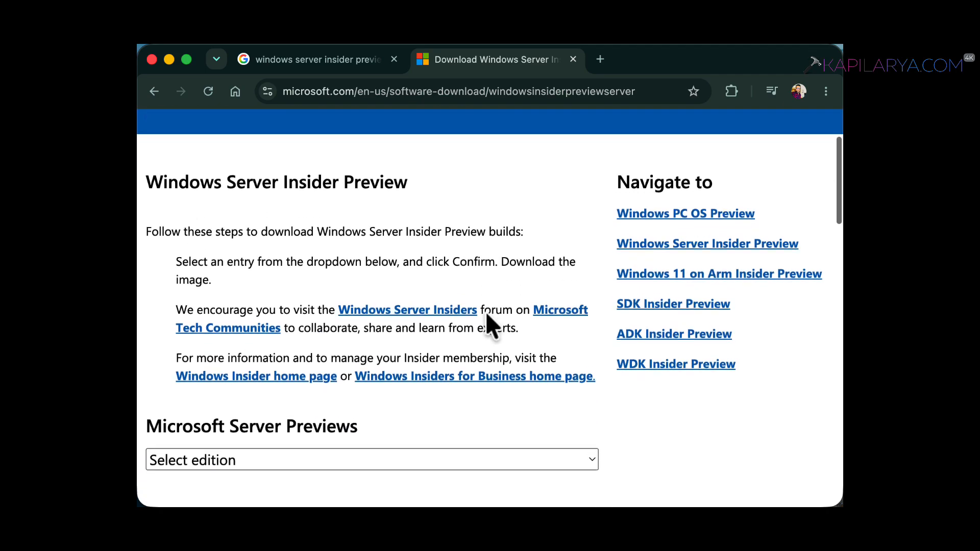
pyautogui.scroll(1, 417, 259)
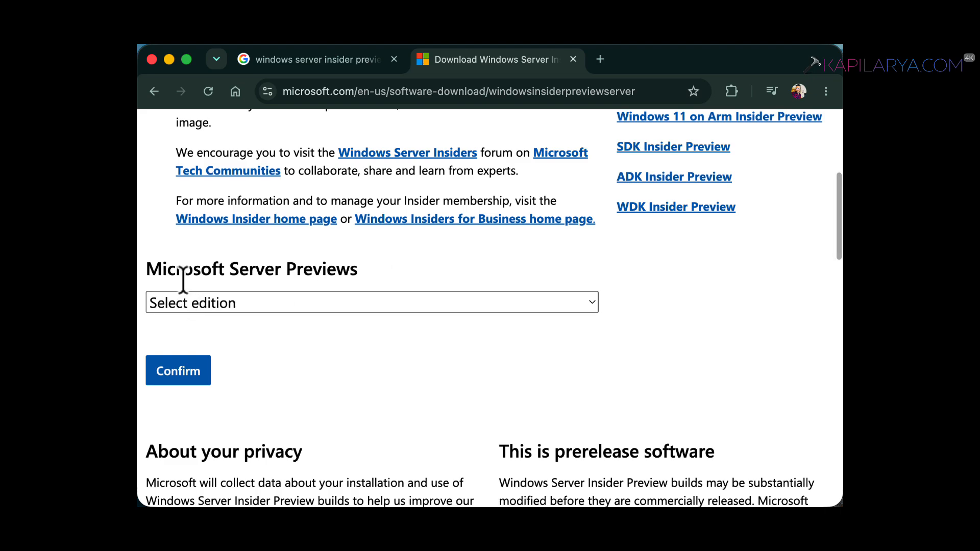
pyautogui.click(300, 303)
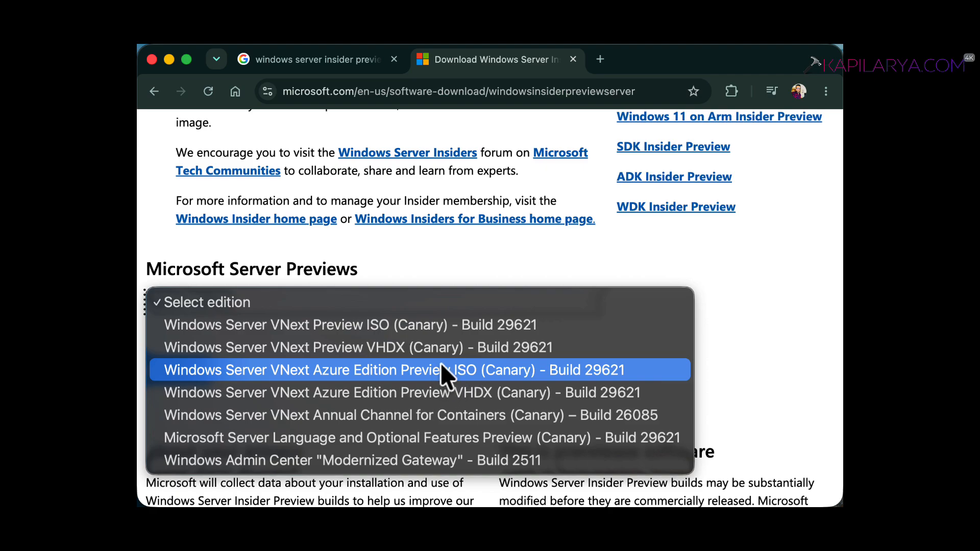
pyautogui.click(452, 328)
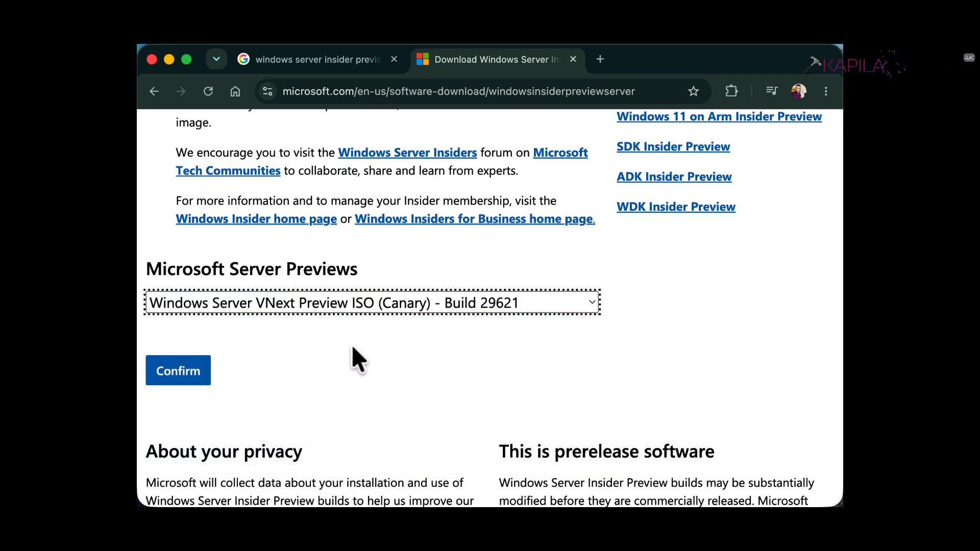
pyautogui.click(183, 377)
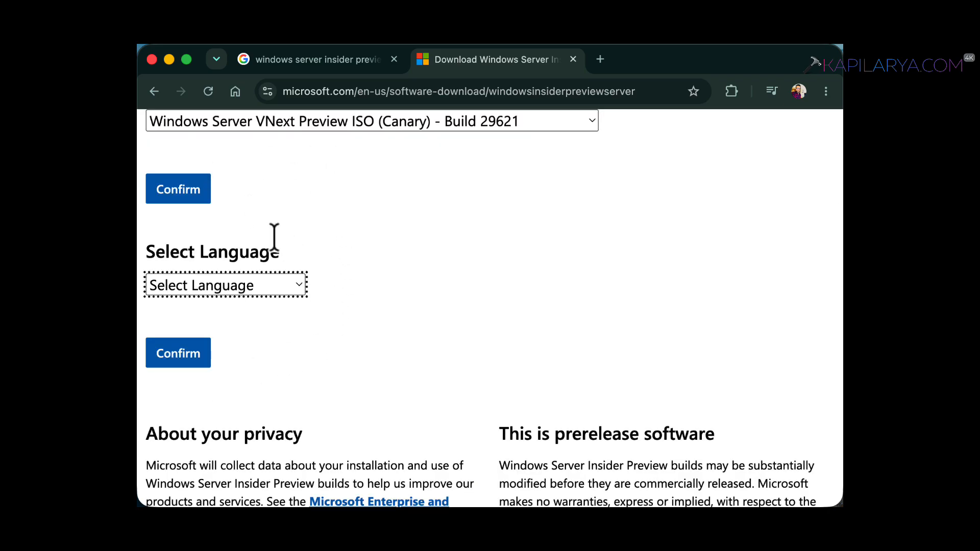
# Step: Confirm English (United States) as the ISO language, start the download and check it in the browser's download list
pyautogui.click(281, 288)
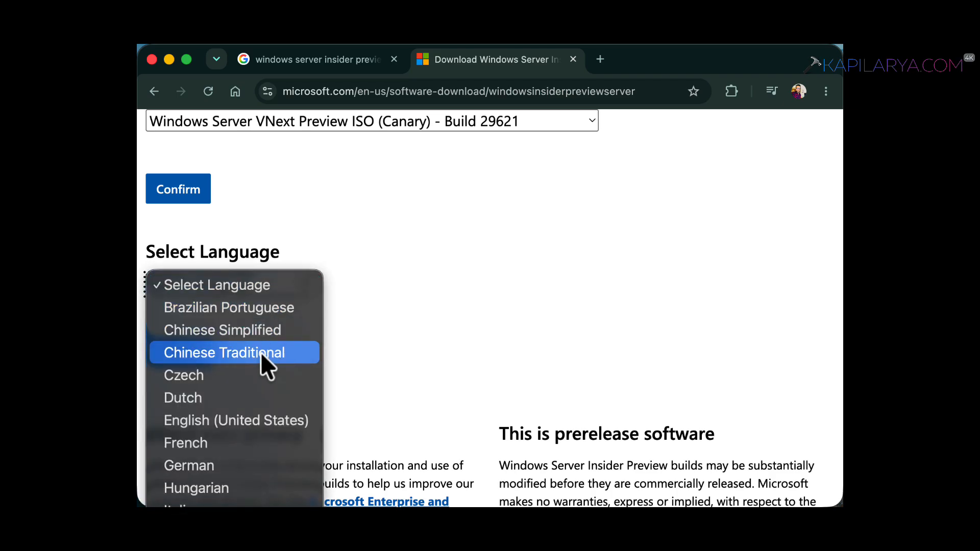
pyautogui.click(260, 426)
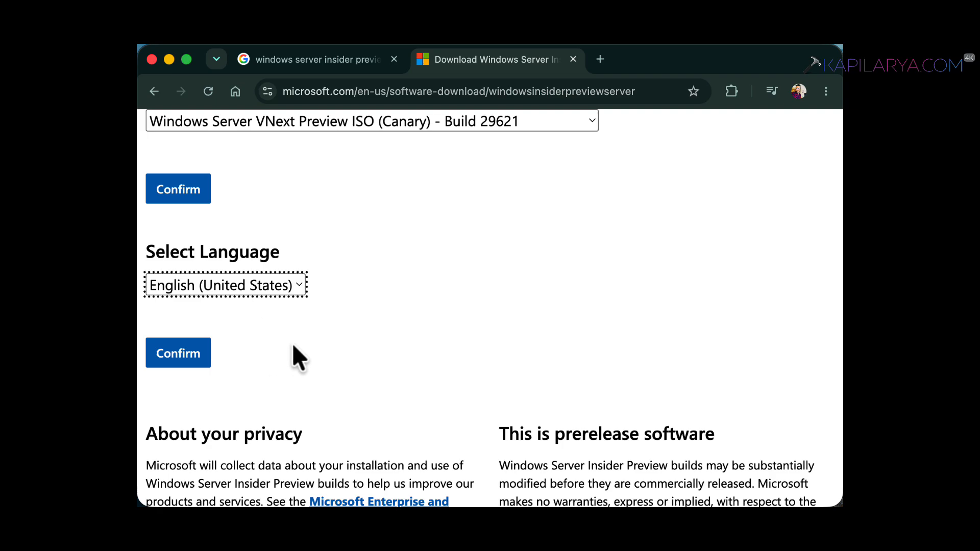
pyautogui.click(180, 357)
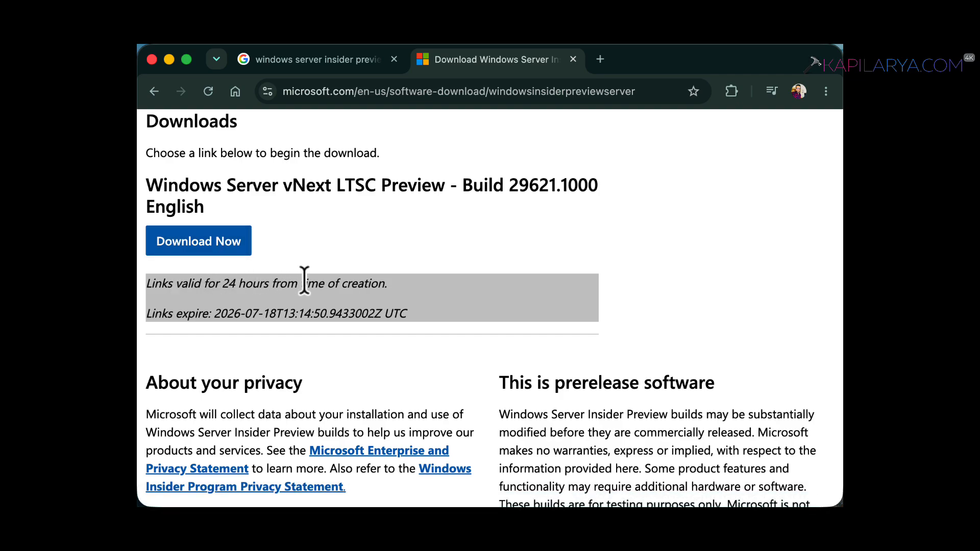
pyautogui.click(237, 246)
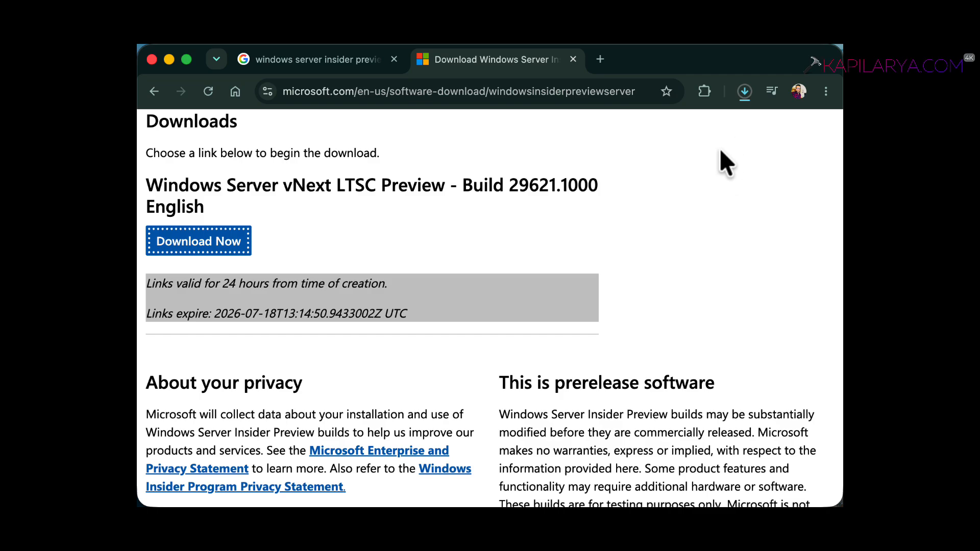
pyautogui.click(744, 98)
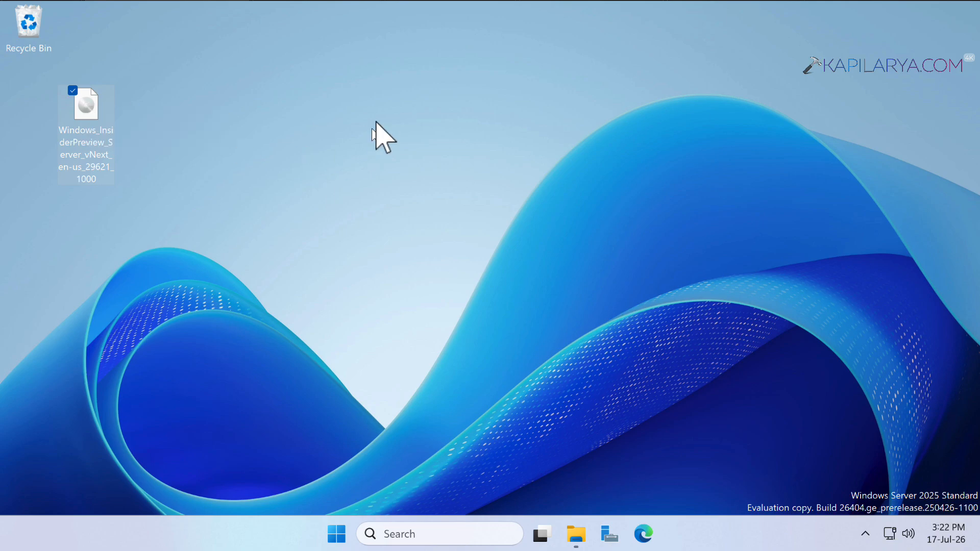
# Step: Switch to File Explorer, launch Windows Server Setup from DVD Drive (D:), and minimize the This PC window
pyautogui.click(576, 540)
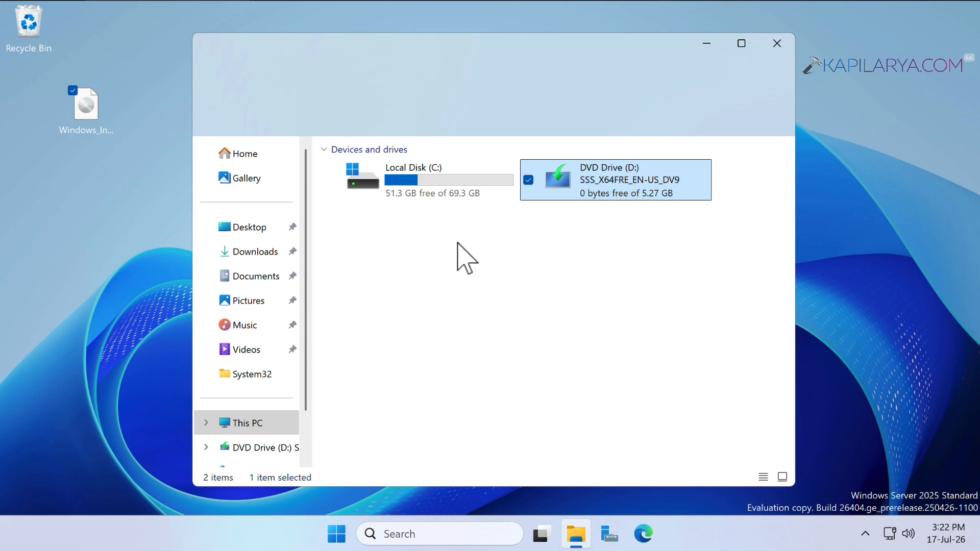
pyautogui.click(565, 206)
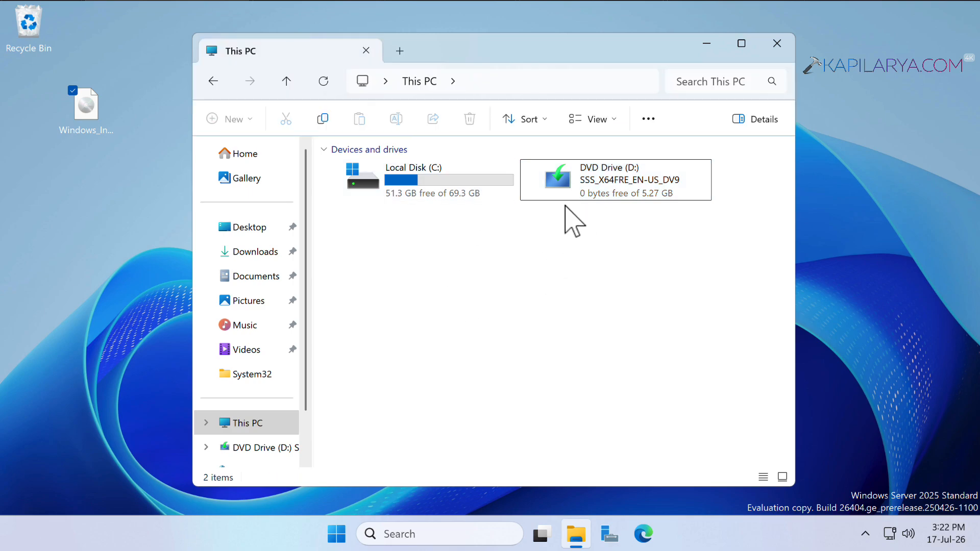
pyautogui.click(627, 185)
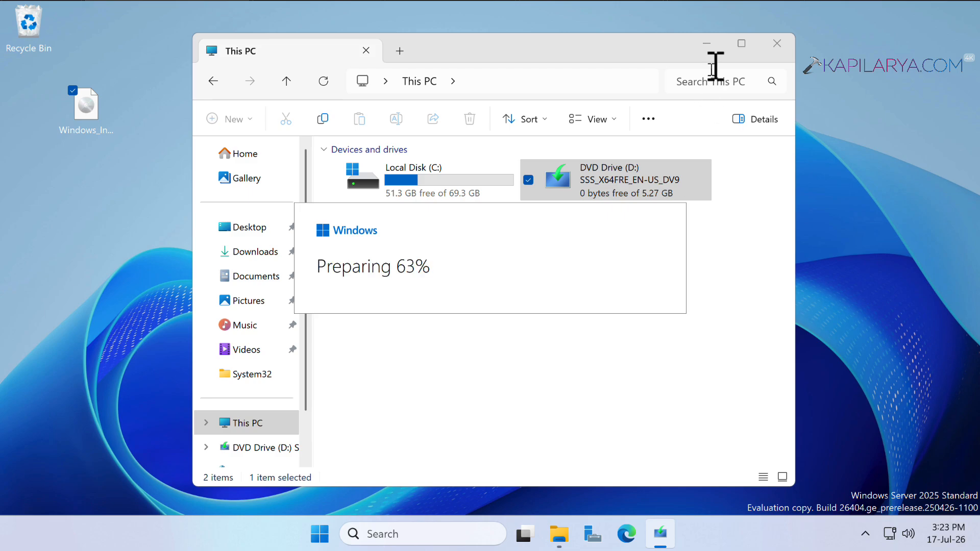
pyautogui.click(709, 43)
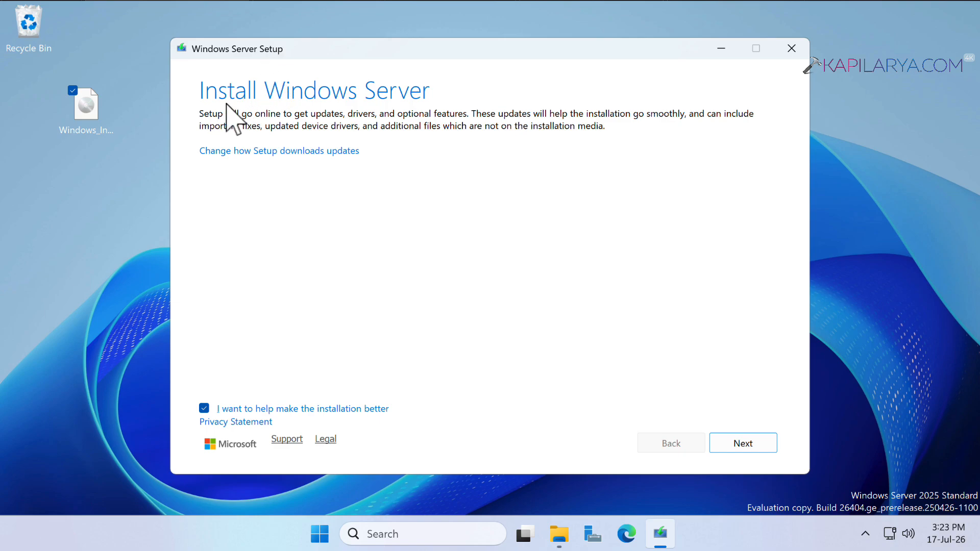
# Step: Set Setup's update downloads to Not right now, opt out of helping make the installation better, and continue
pyautogui.click(303, 160)
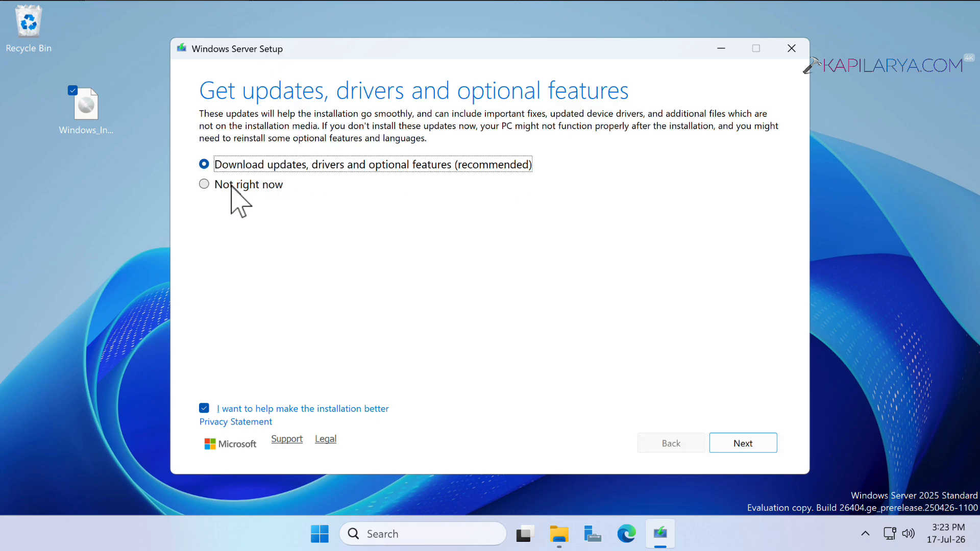
pyautogui.click(224, 185)
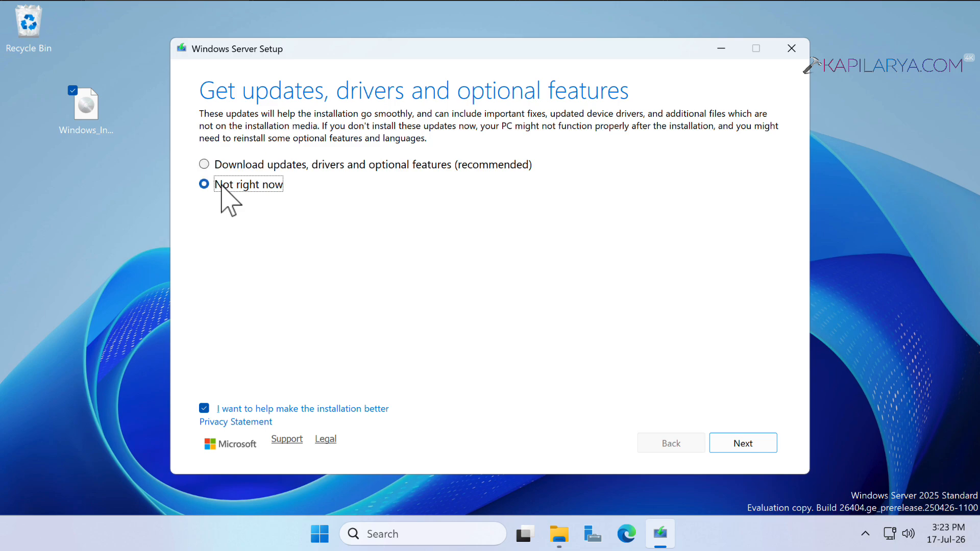
pyautogui.click(338, 410)
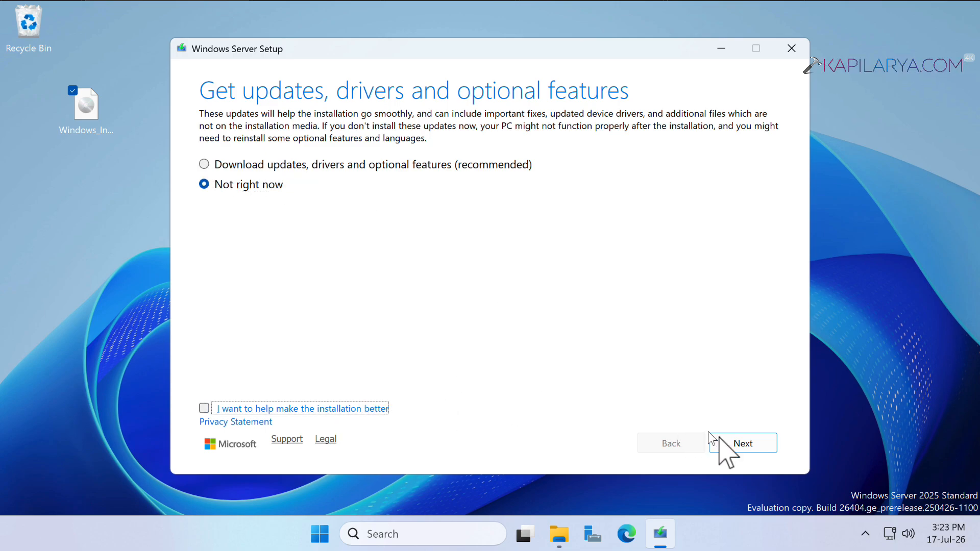
pyautogui.click(737, 449)
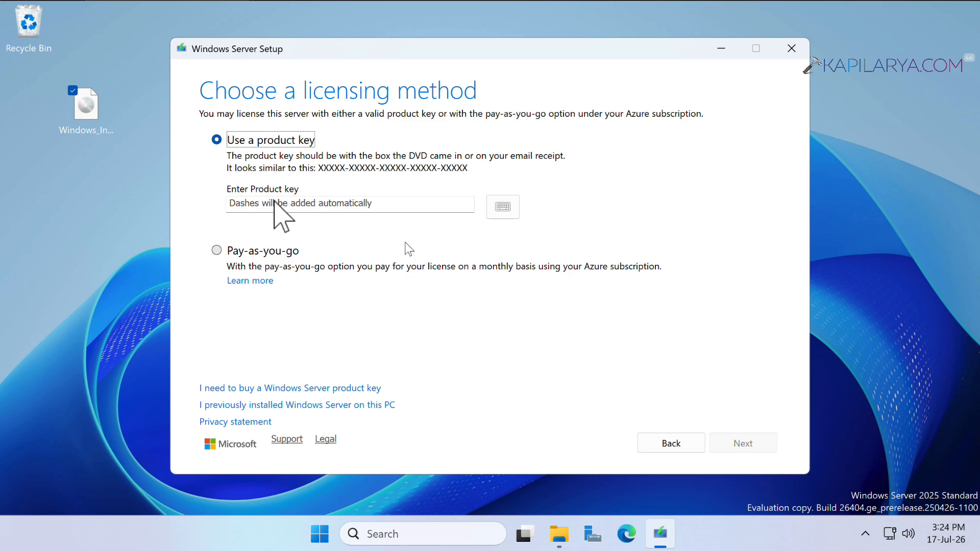
# Step: License through the previously installed option, select the Windows Server 2025 Standard (Desktop Experience) image and accept its license terms
pyautogui.click(344, 407)
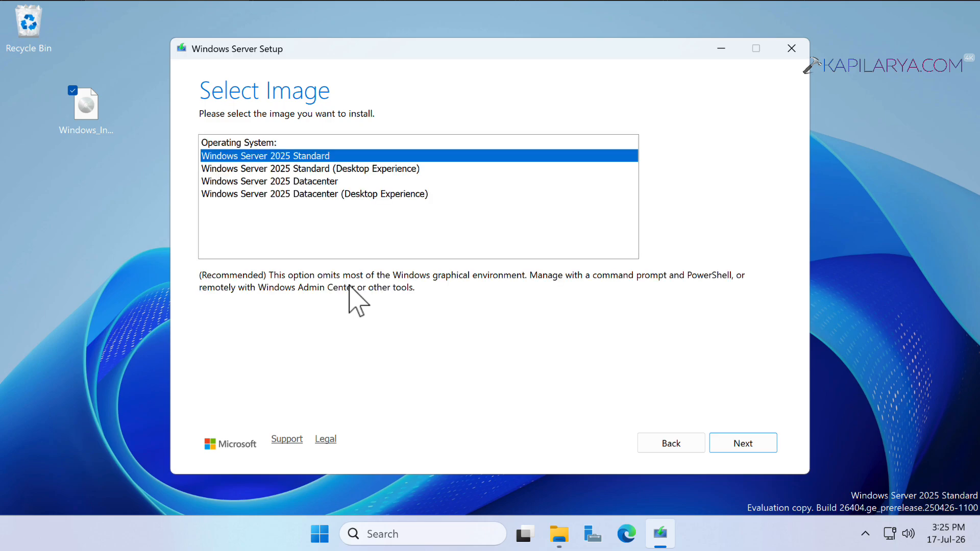
pyautogui.click(278, 171)
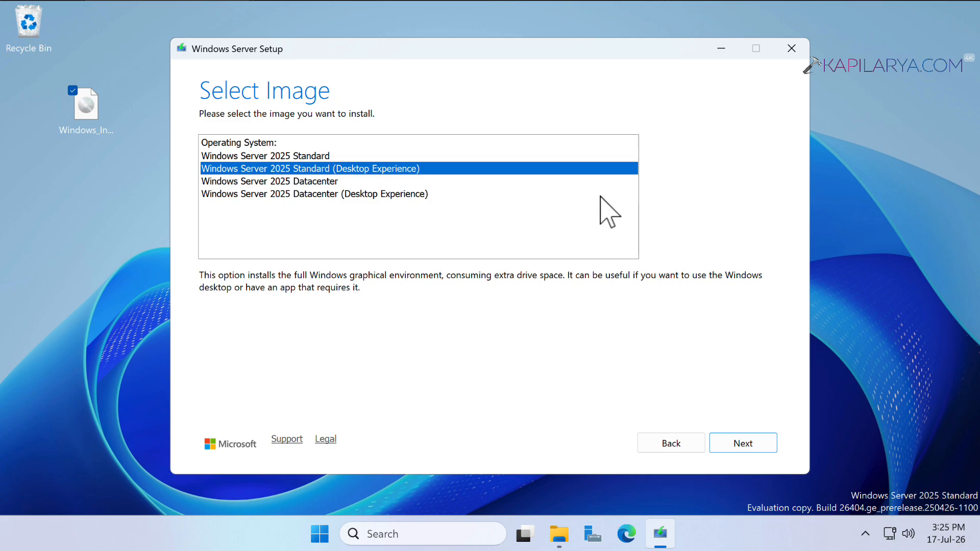
pyautogui.click(724, 448)
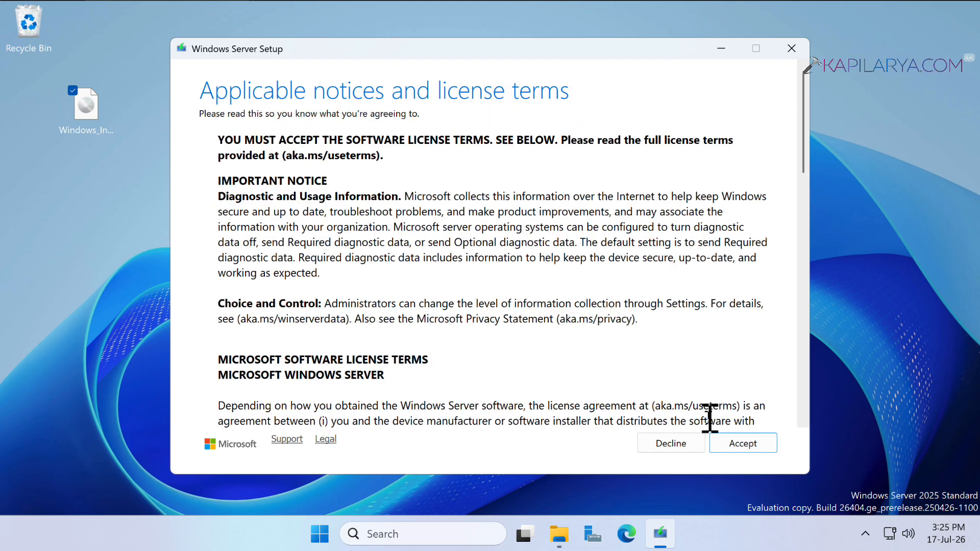
pyautogui.click(739, 447)
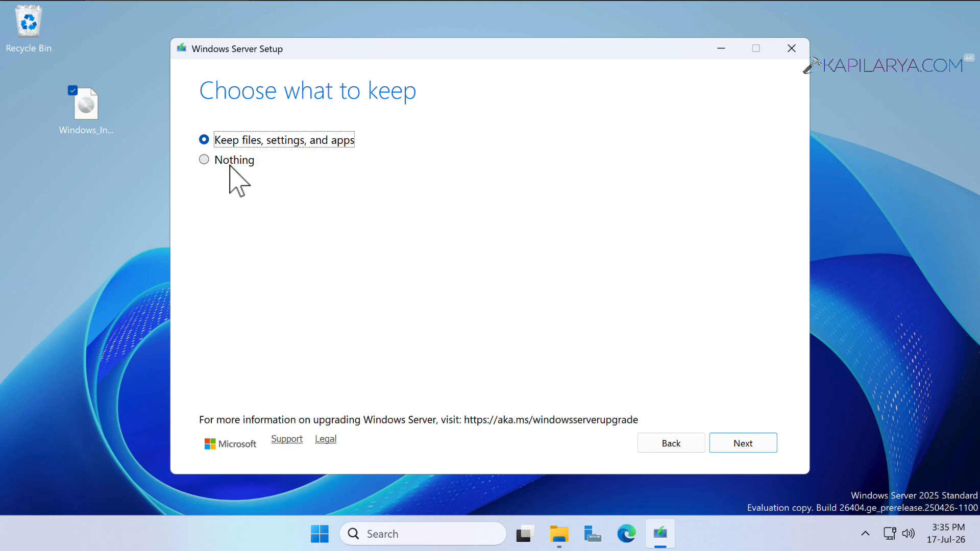
# Step: Choose to keep nothing from the current system and start the installation
pyautogui.click(216, 159)
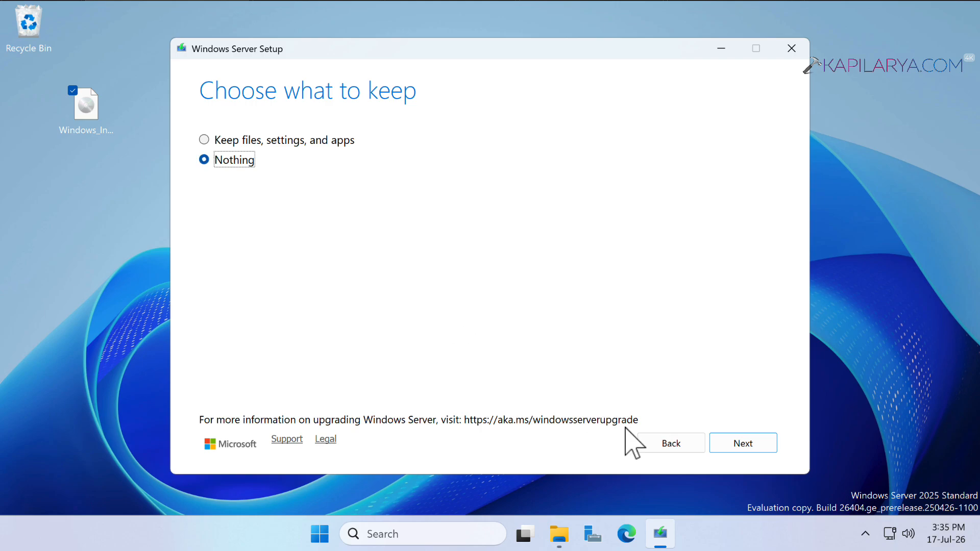
pyautogui.click(730, 448)
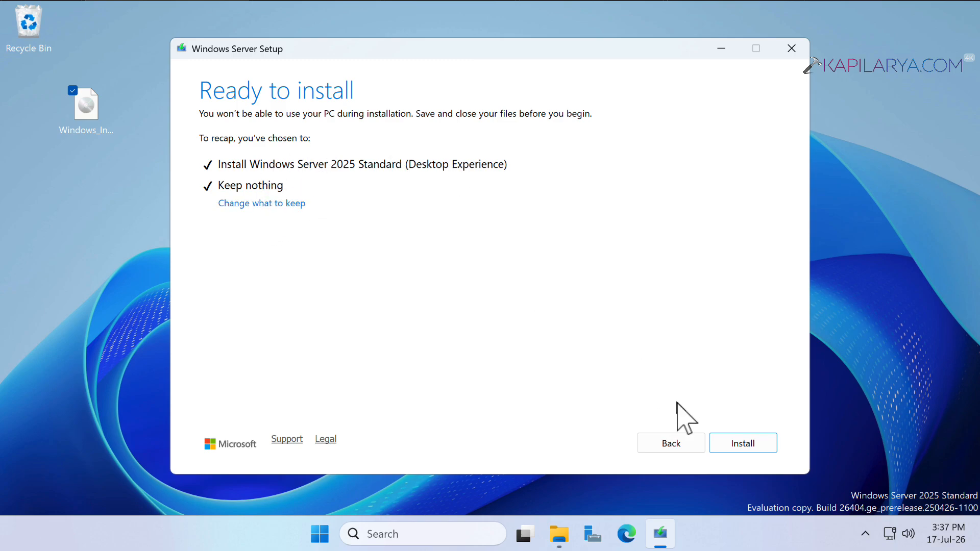
pyautogui.click(727, 447)
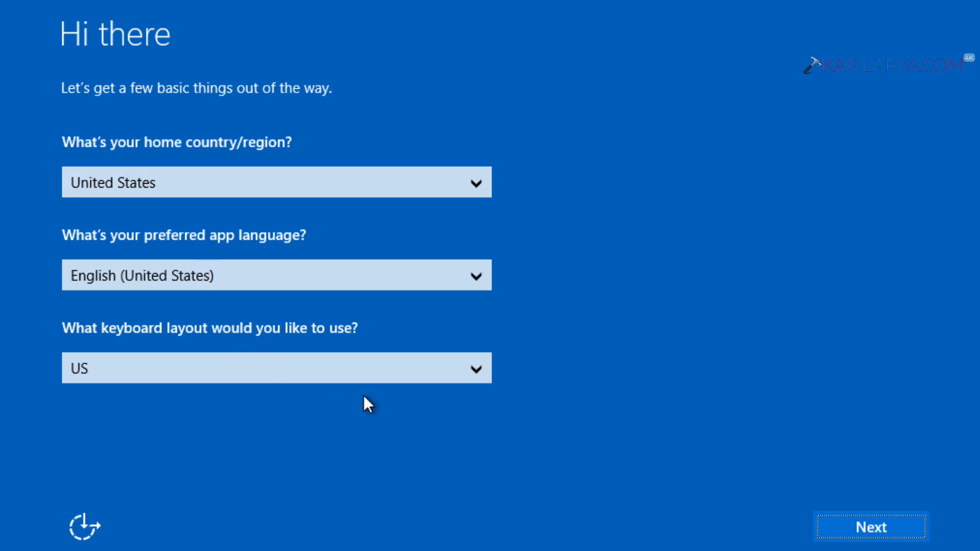
# Step: Accept United States, English (United States) and the US keyboard layout, and postpone entering the product key
pyautogui.click(828, 526)
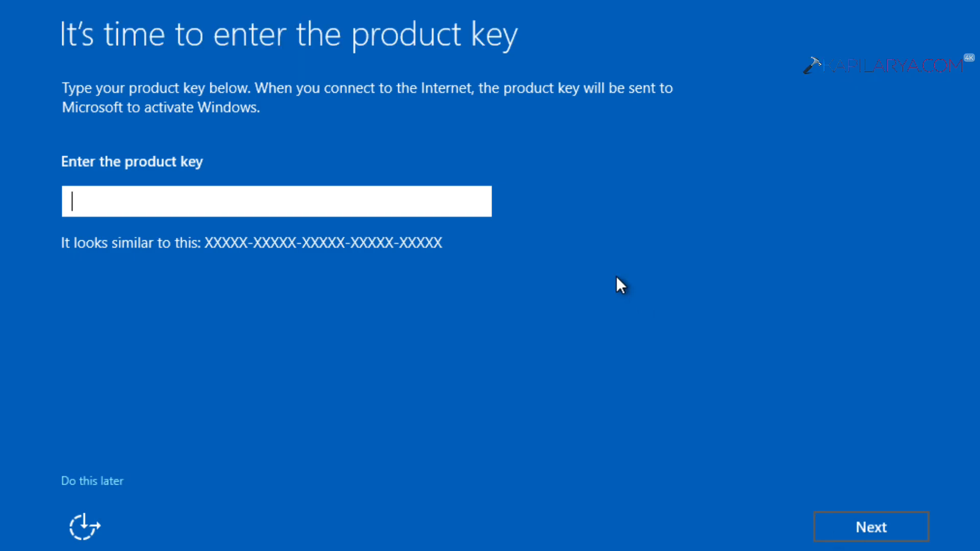
pyautogui.click(80, 479)
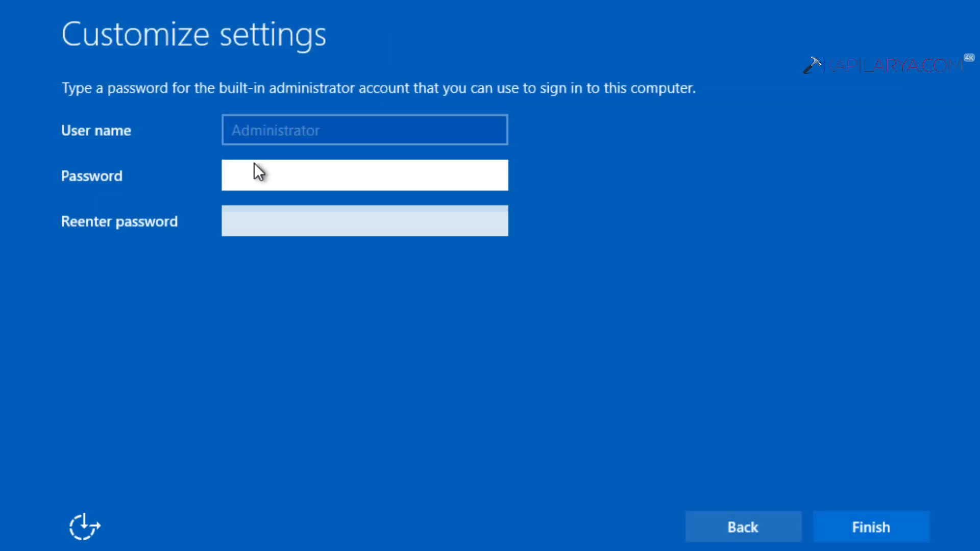
# Step: Enter and re-enter the built-in Administrator account's password, and finish customizing the settings
pyautogui.write('••••••••')
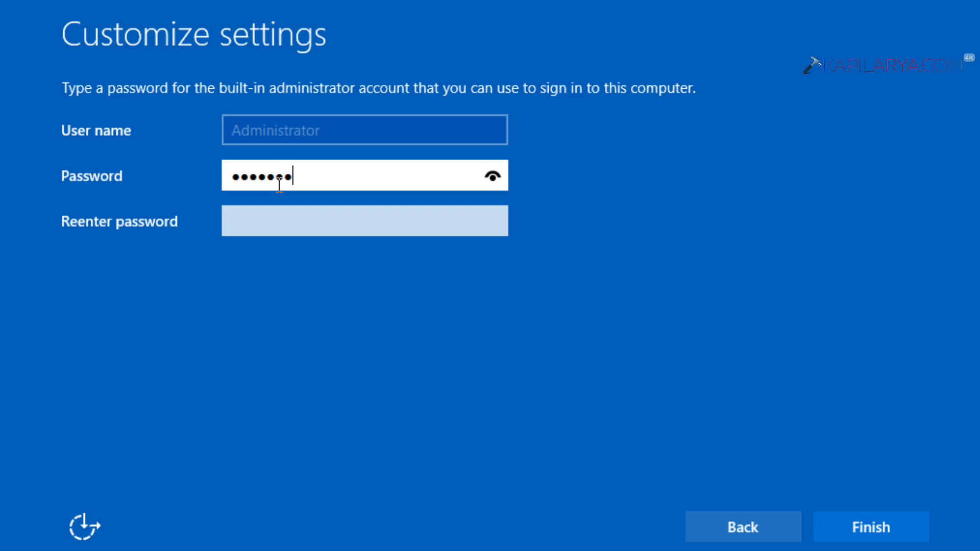
pyautogui.click(259, 223)
pyautogui.write('••••••••')
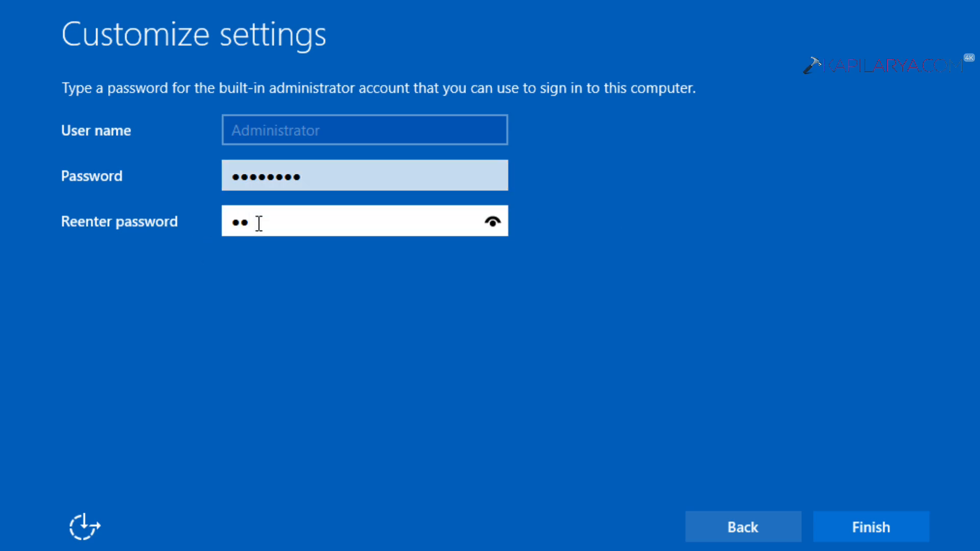
pyautogui.click(893, 528)
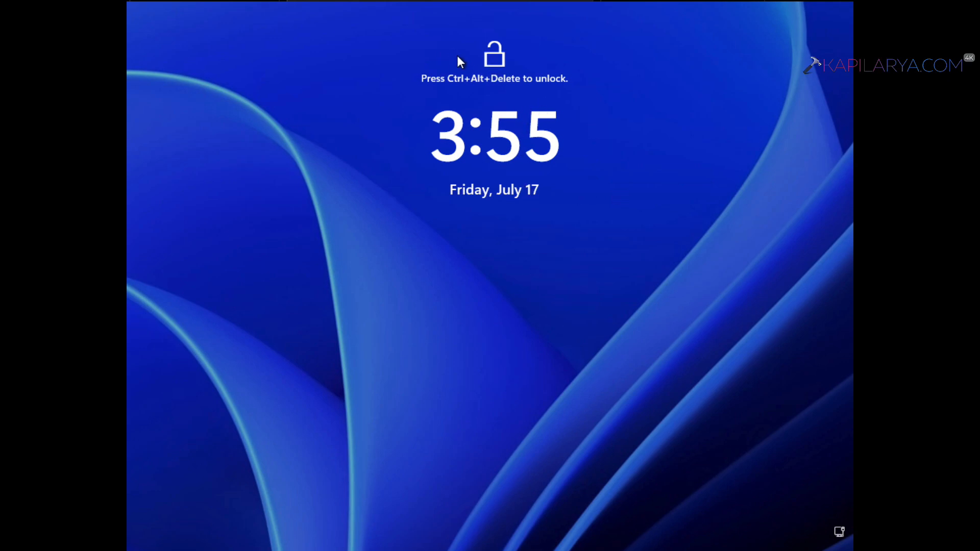
# Step: Unlock the server, sign in with the Administrator account password, and accept the Include Optional diagnostic data setting
pyautogui.click(363, 2)
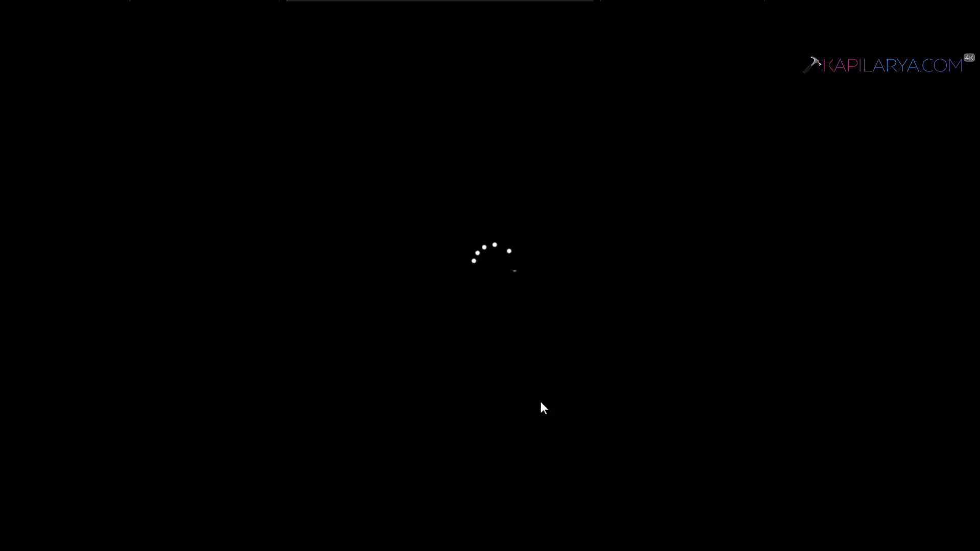
pyautogui.write('•••••••')
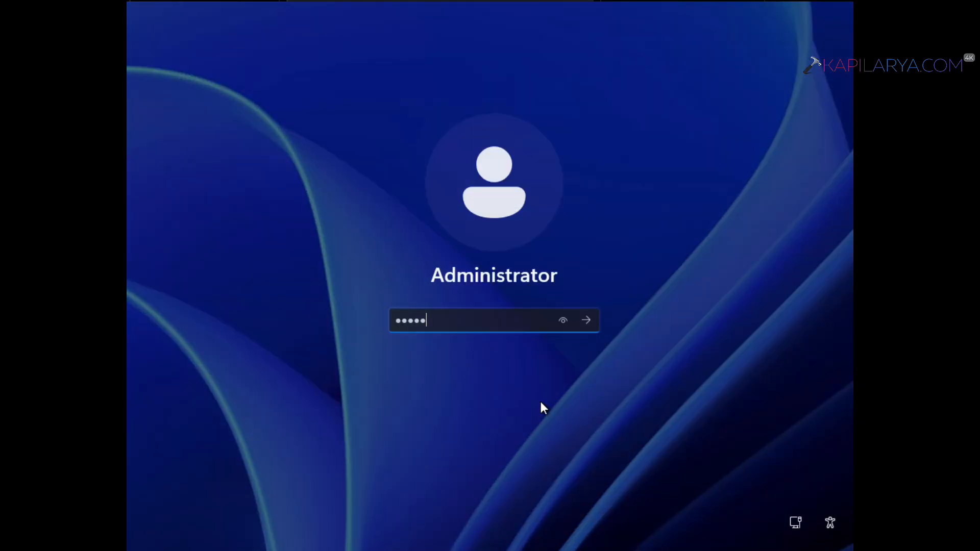
pyautogui.press('Return')
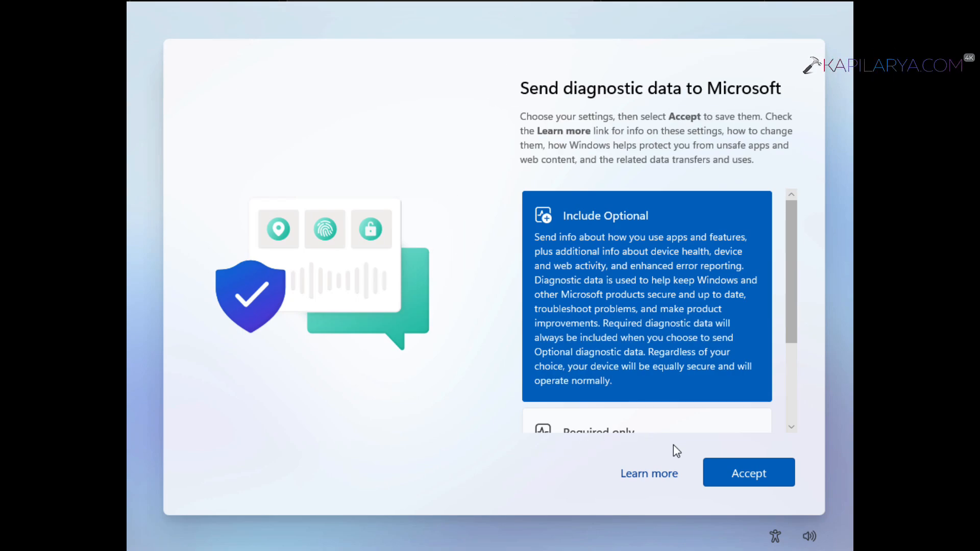
pyautogui.click(749, 478)
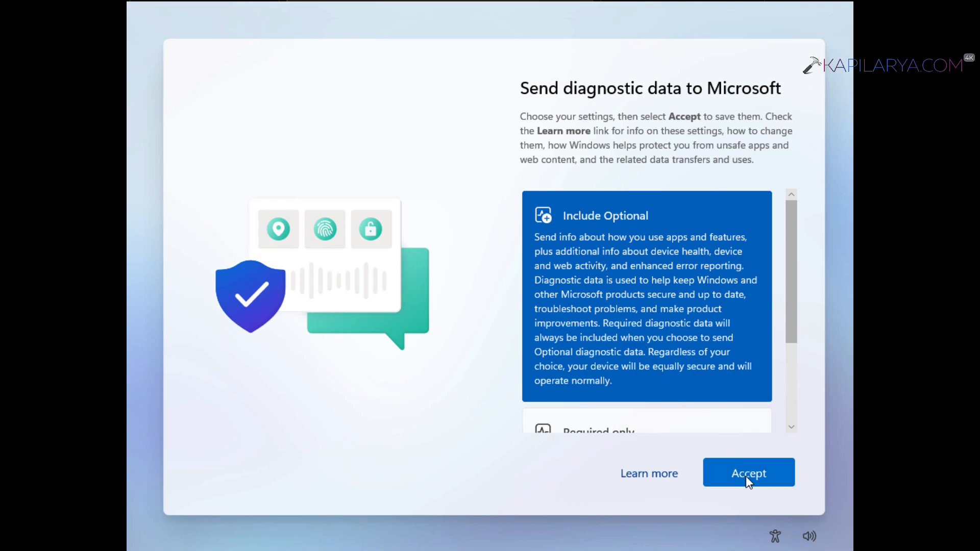